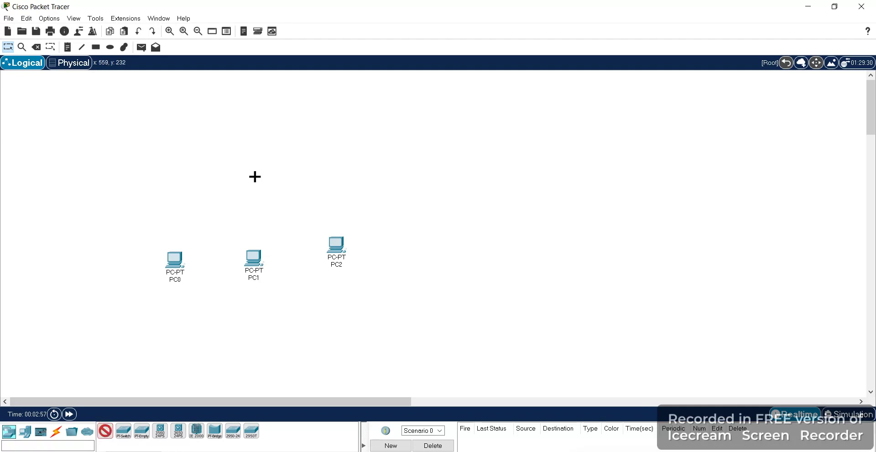
Step: Place a 2960-24TT switch, Switch0, on the canvas above PC0, PC1 and PC2
left_click(254, 177)
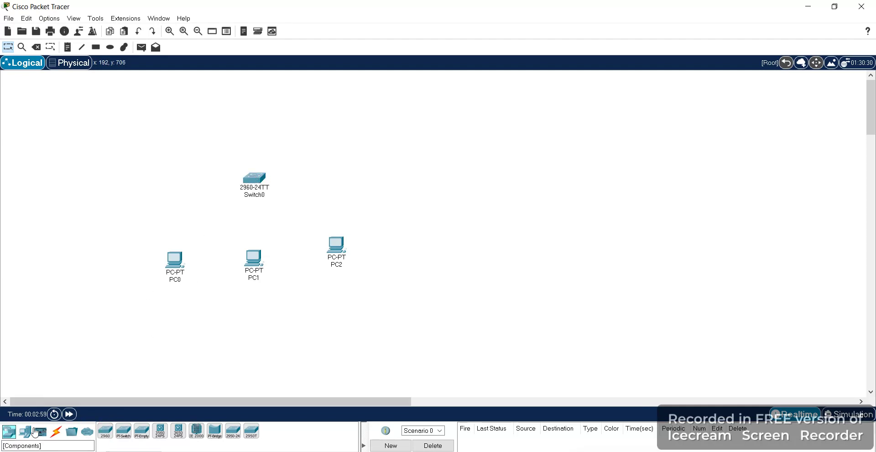
Step: Connect PC0's FastEthernet0 to Switch0's Fa0/1 with a copper straight-through cable
left_click(57, 432)
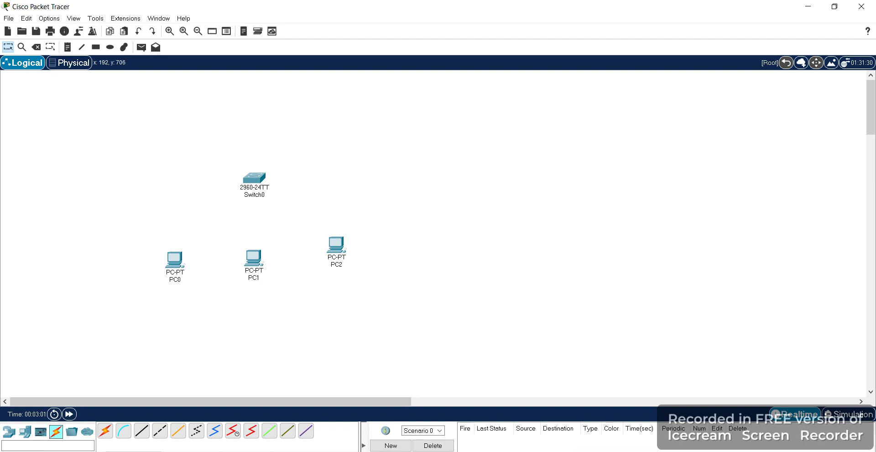
left_click(143, 434)
left_click(177, 264)
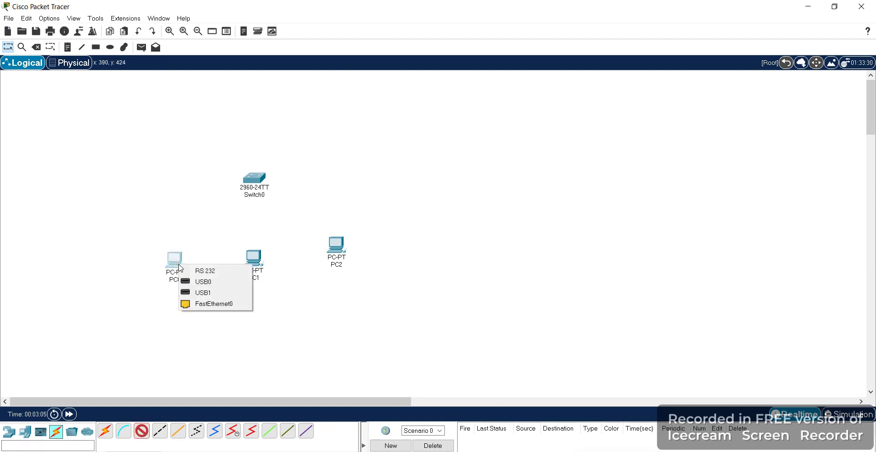
left_click(204, 305)
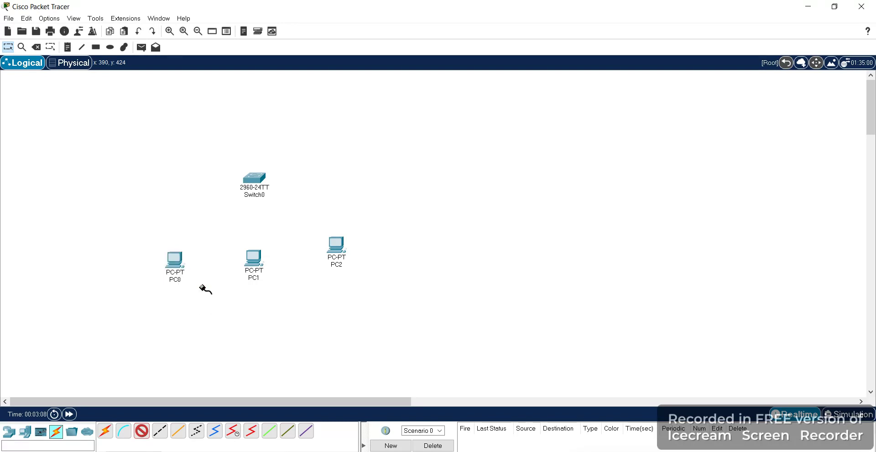
left_click(253, 181)
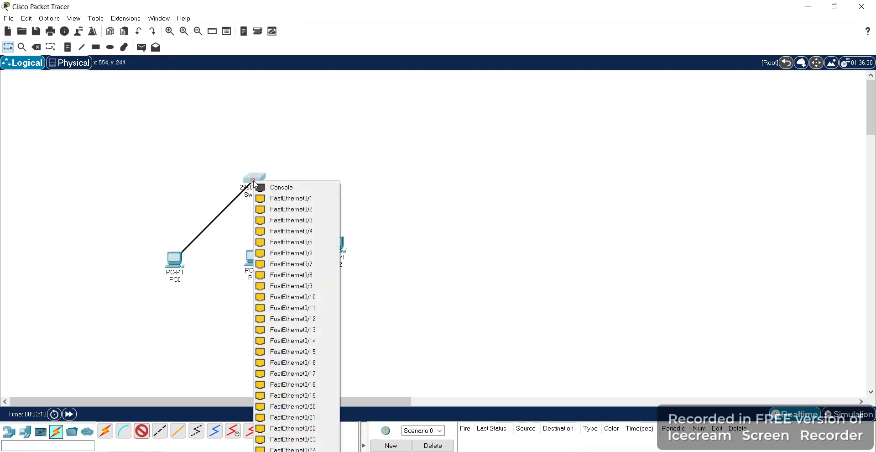
left_click(292, 199)
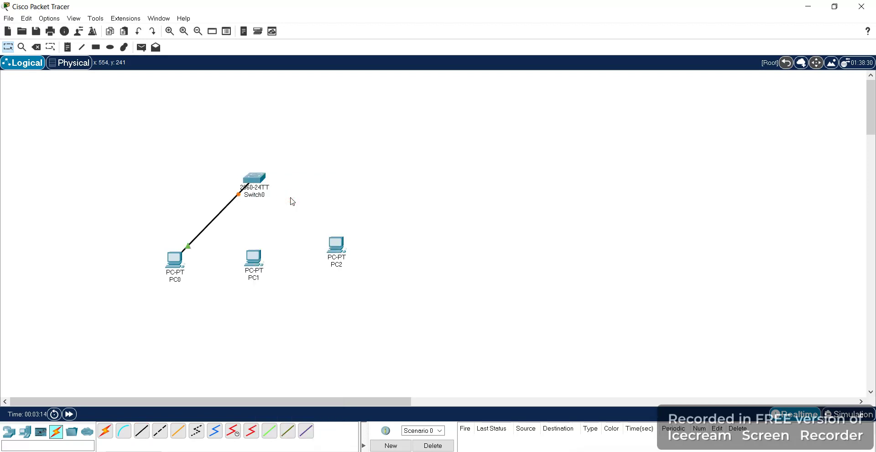
Step: Link PC1 to Switch0 using the automatic connection cable
left_click(105, 434)
left_click(259, 261)
left_click(256, 178)
Step: Cable PC2's FastEthernet0 to Switch0's Fa0/3 with copper straight-through, then open PC0's window
left_click(142, 432)
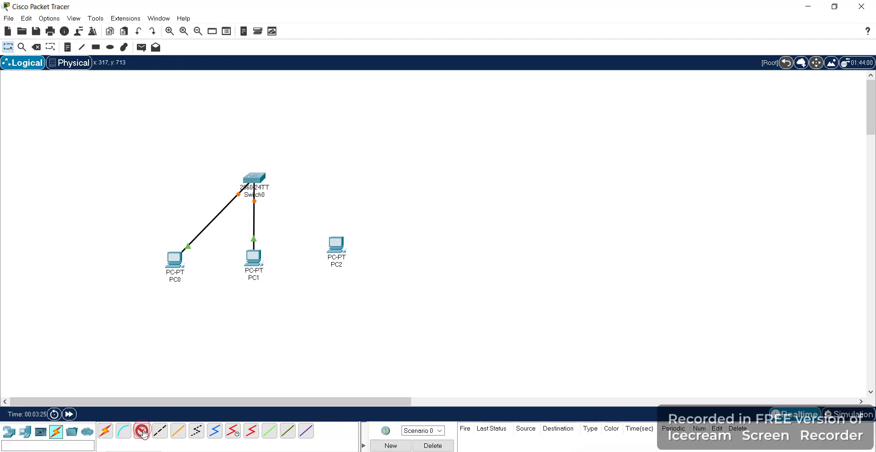
left_click(340, 243)
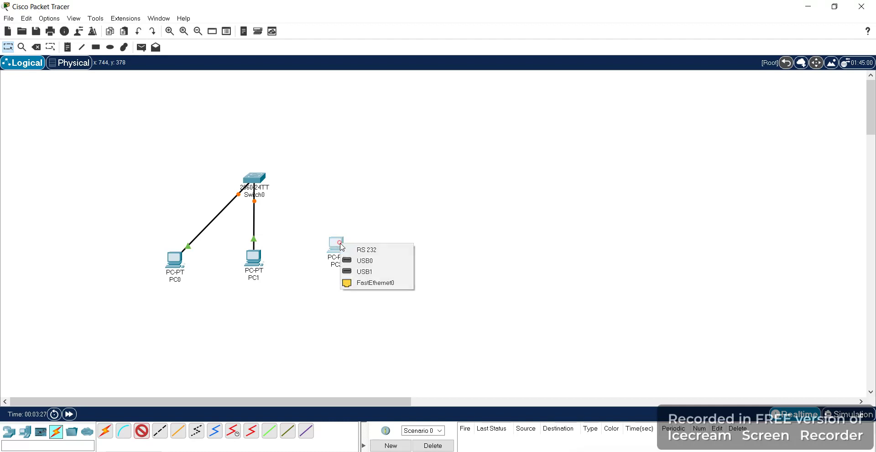
left_click(362, 283)
left_click(261, 180)
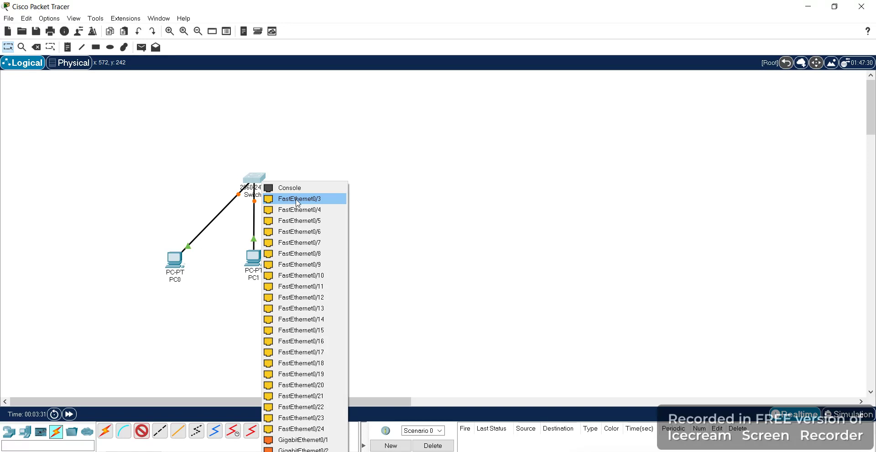
left_click(301, 199)
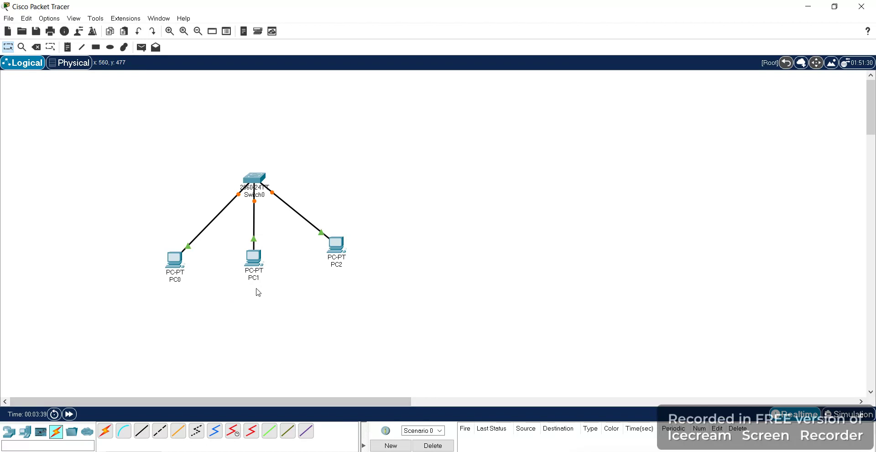
left_click(178, 261)
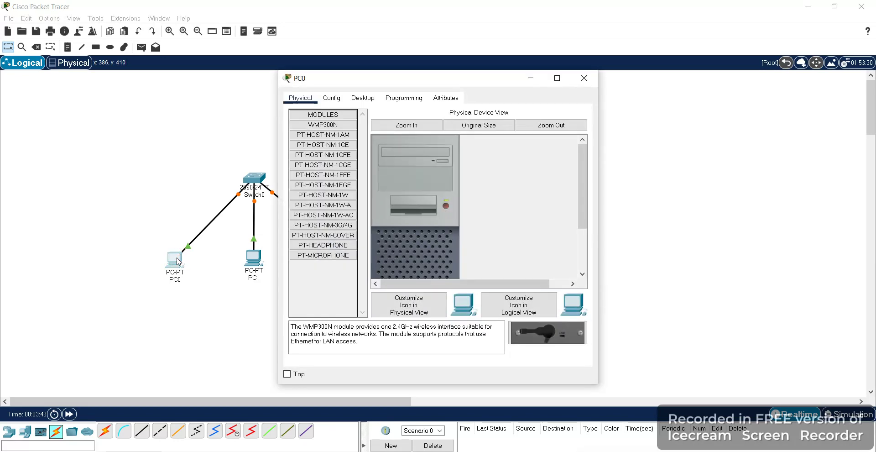
Step: In PC0's Desktop IP Configuration, enter 192.168.1.1 with mask 255.255.255.0, then close the window
left_click(358, 100)
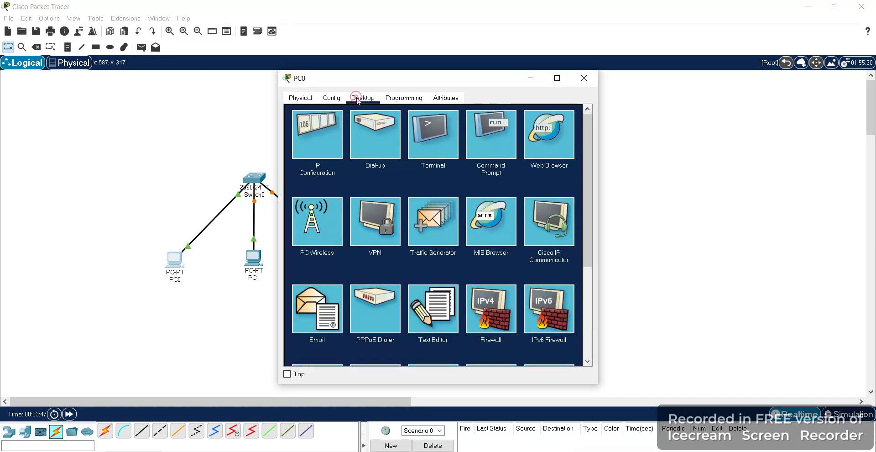
left_click(322, 138)
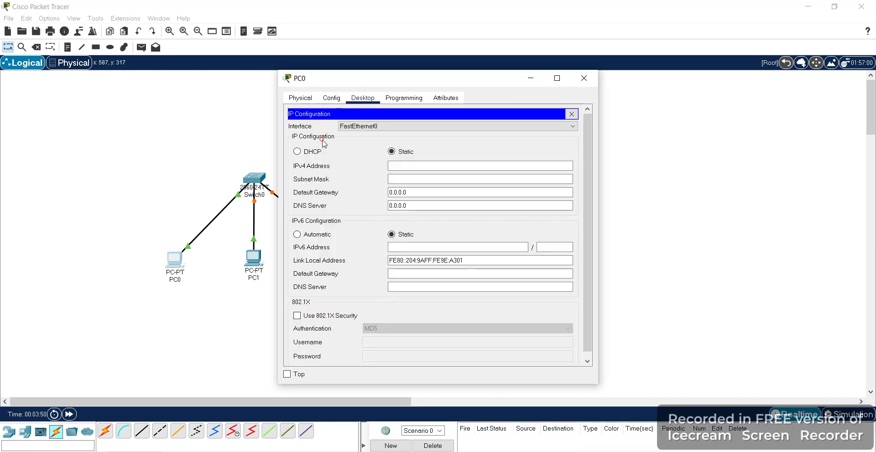
left_click(391, 165)
left_click(399, 167)
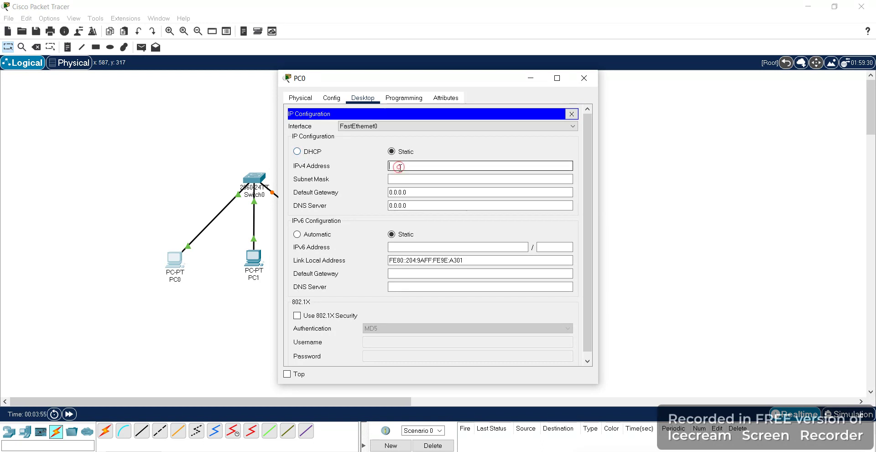
type("192")
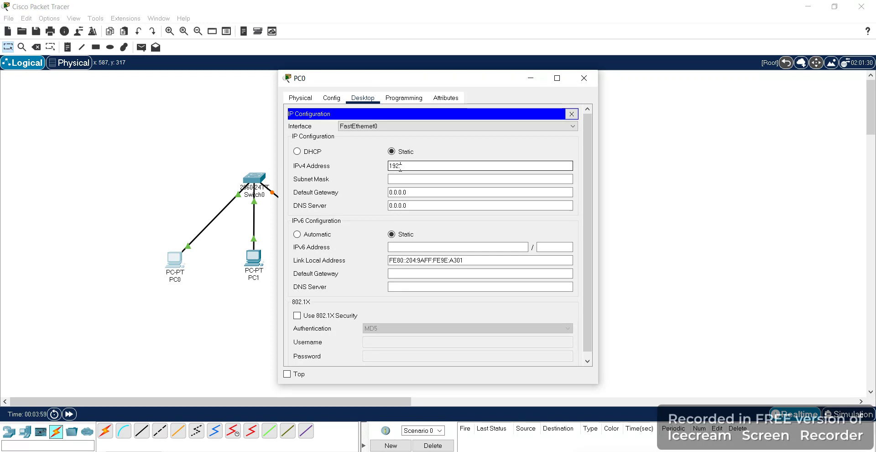
type(".168.1.1")
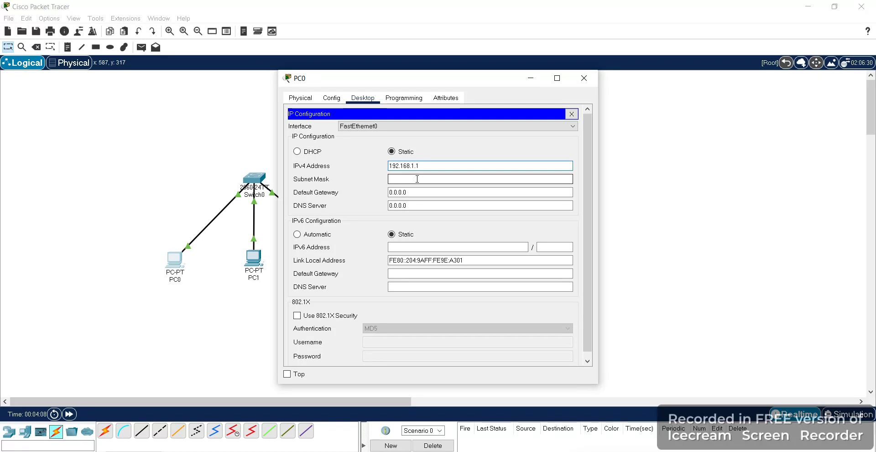
left_click(414, 178)
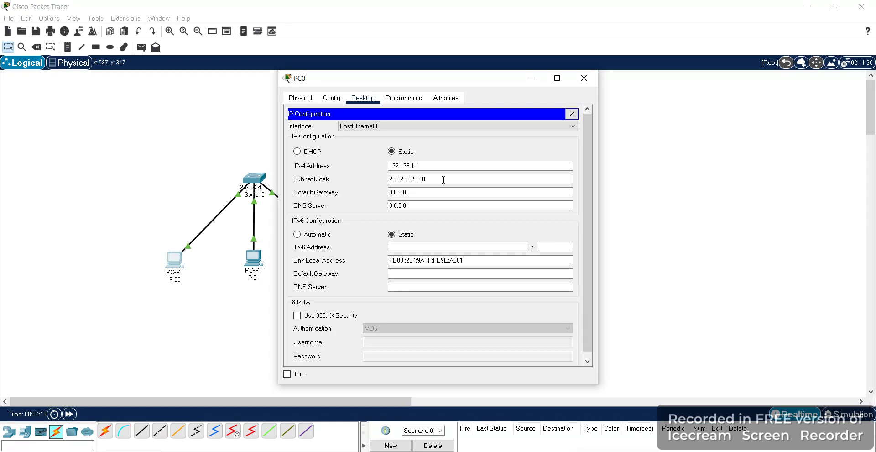
left_click(584, 77)
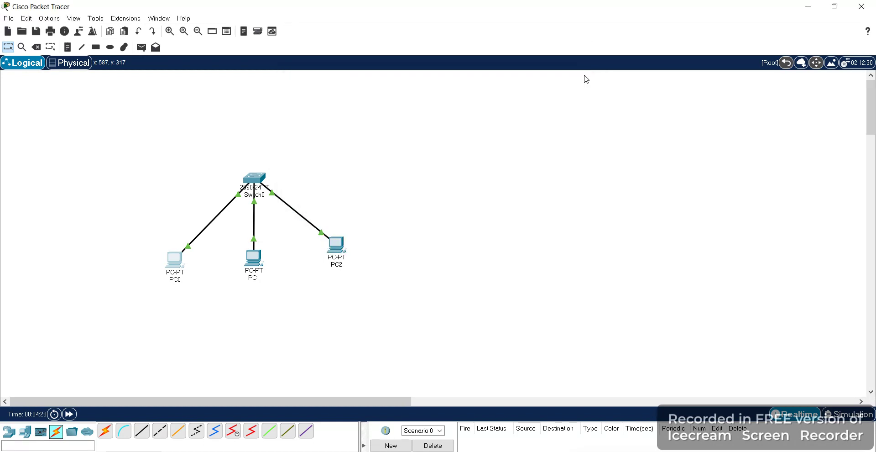
Step: Set PC1's FastEthernet0 interface to 192.168.1.2, mask 255.255.255.0, and close its window
left_click(258, 256)
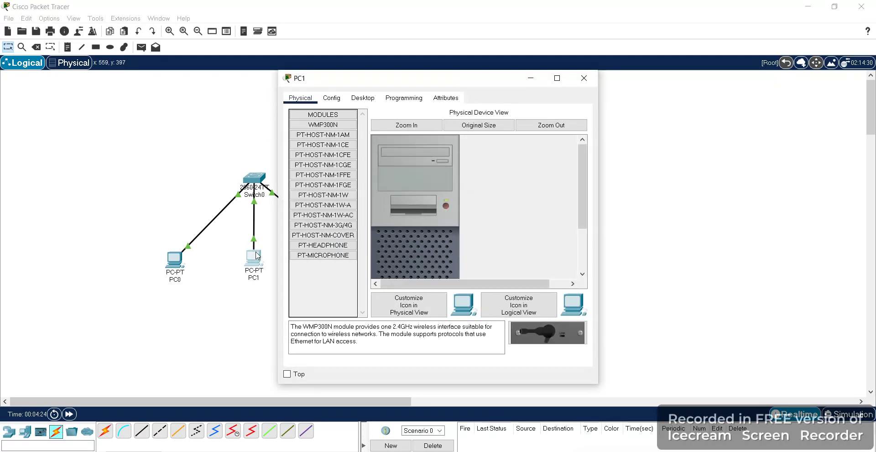
left_click(335, 99)
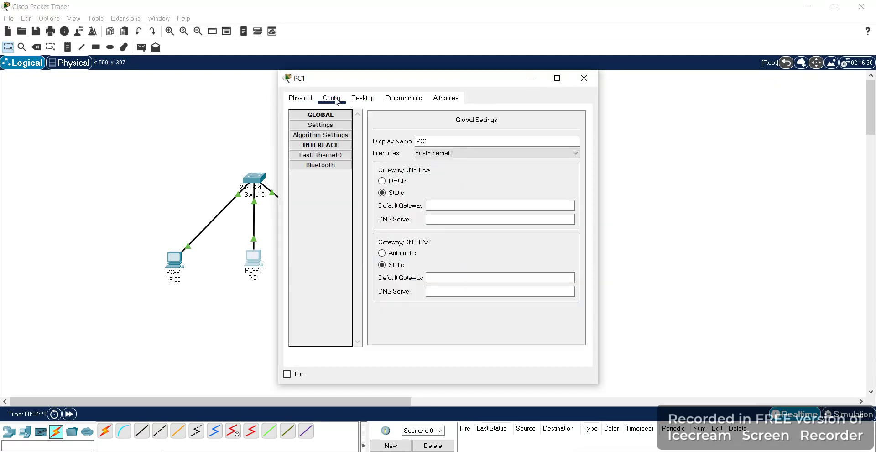
left_click(324, 155)
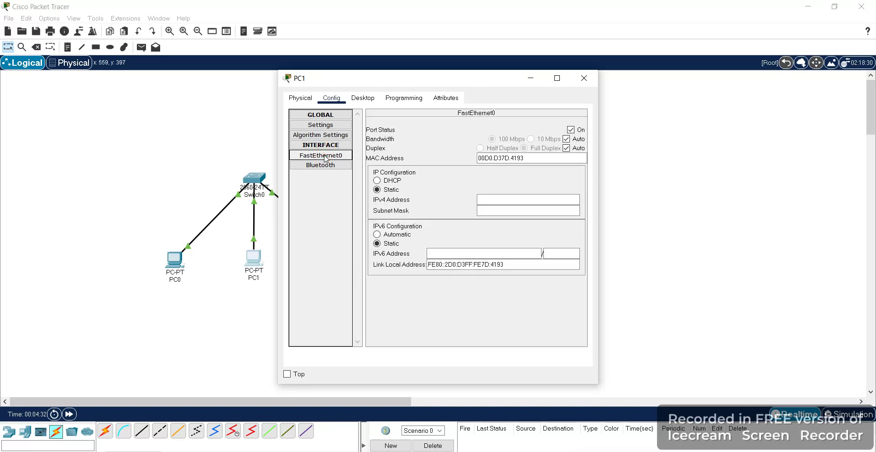
left_click(493, 198)
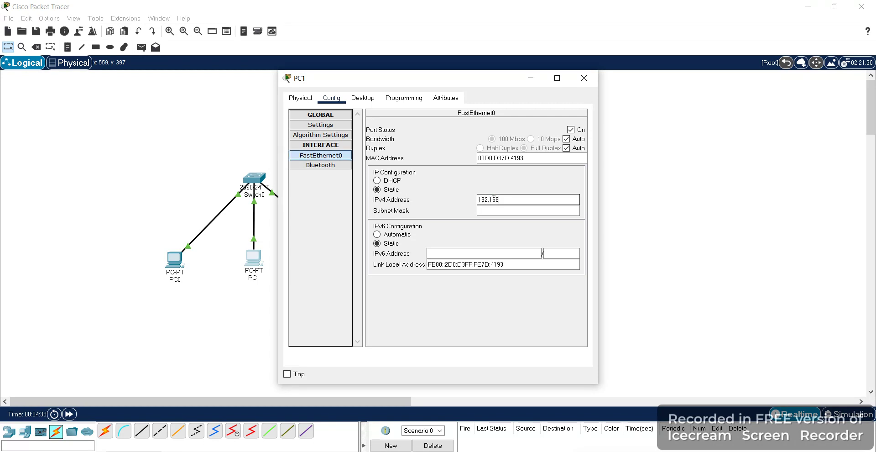
type("192.168.1.2")
left_click(502, 211)
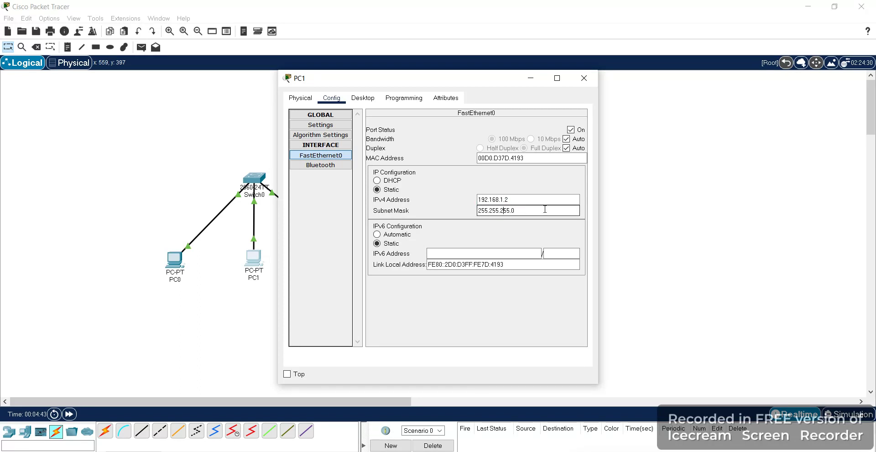
left_click(585, 77)
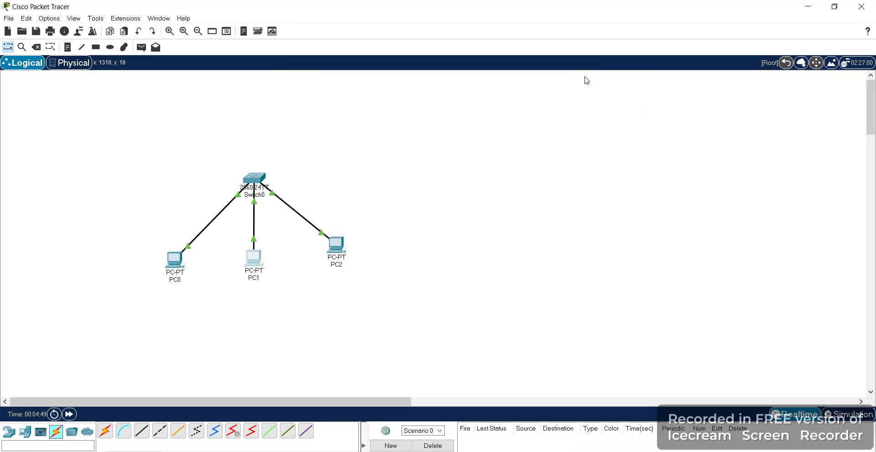
Step: Enter 192.168.1.3 with mask 255.255.255.0 in PC2's IP Configuration and close the window
left_click(336, 245)
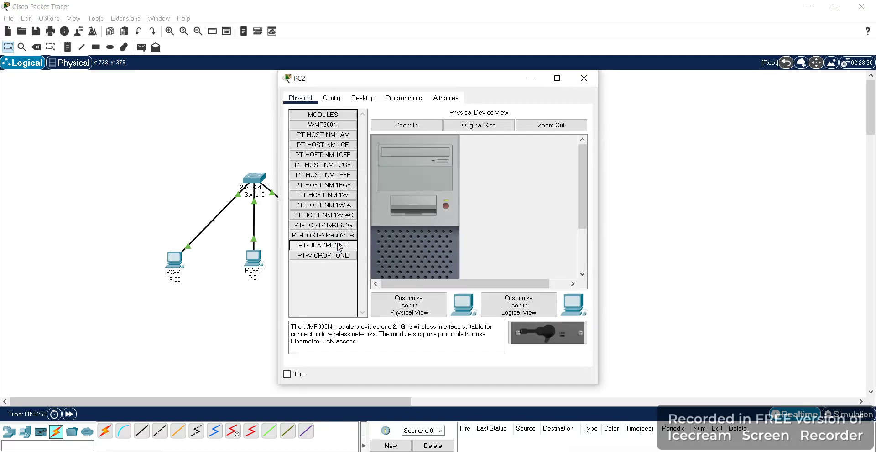
left_click(363, 99)
left_click(321, 146)
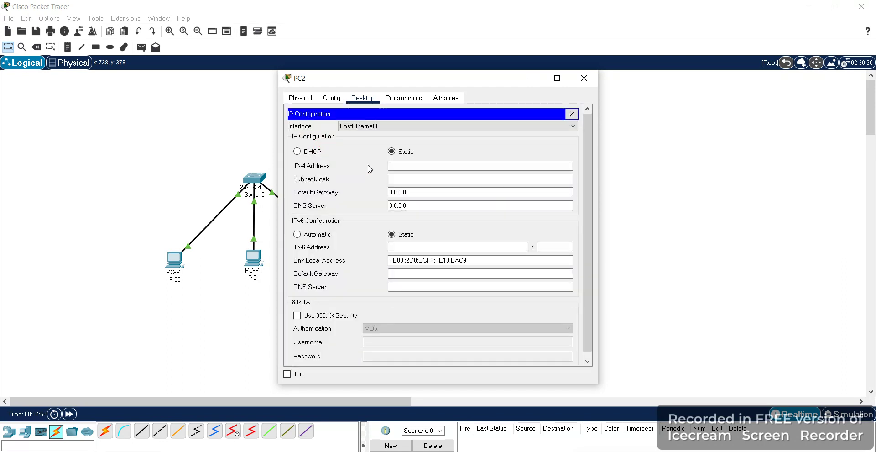
left_click(423, 165)
type("192.168.1.3")
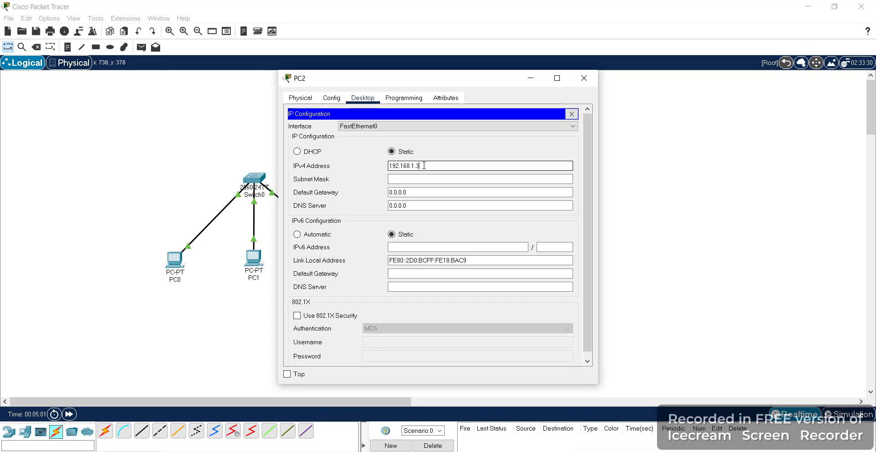
left_click(419, 176)
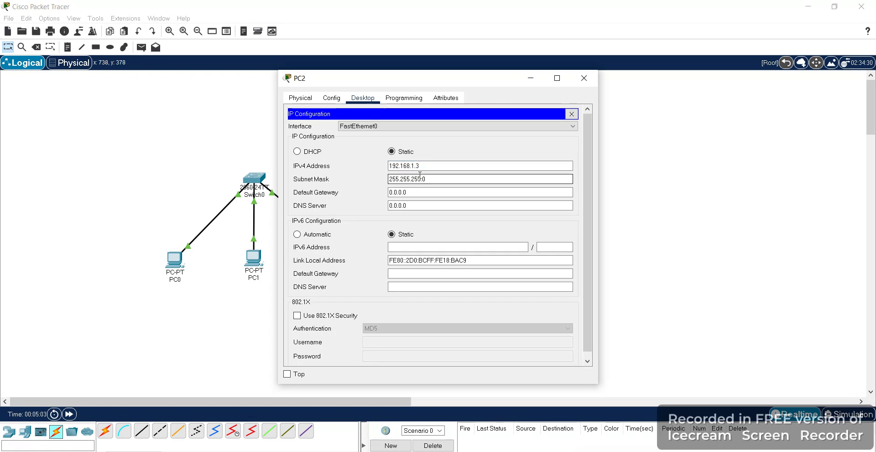
left_click(584, 78)
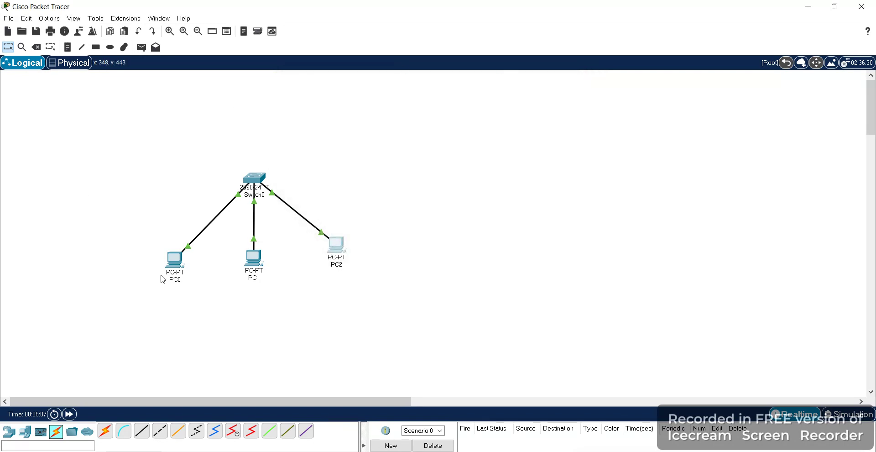
Step: Run ipconfig in PC0's Command Prompt and highlight the 192.168.1.1 and 255.255.255.0 lines
mouse_move(176, 265)
left_click(177, 260)
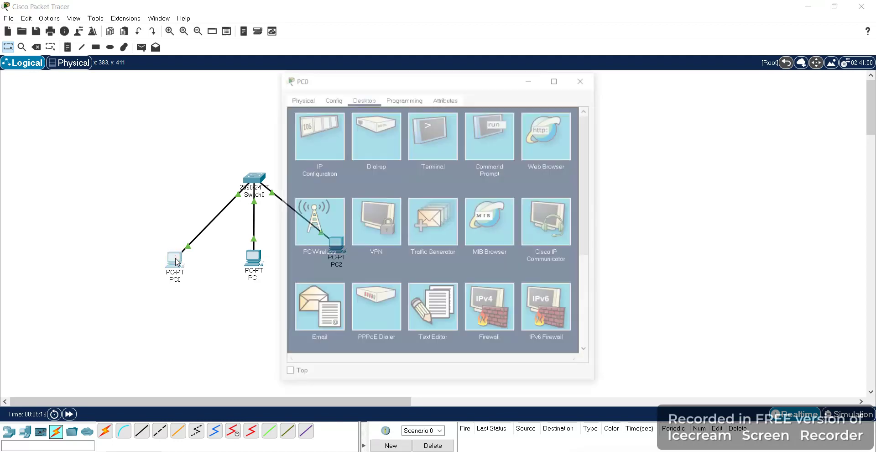
left_click(496, 145)
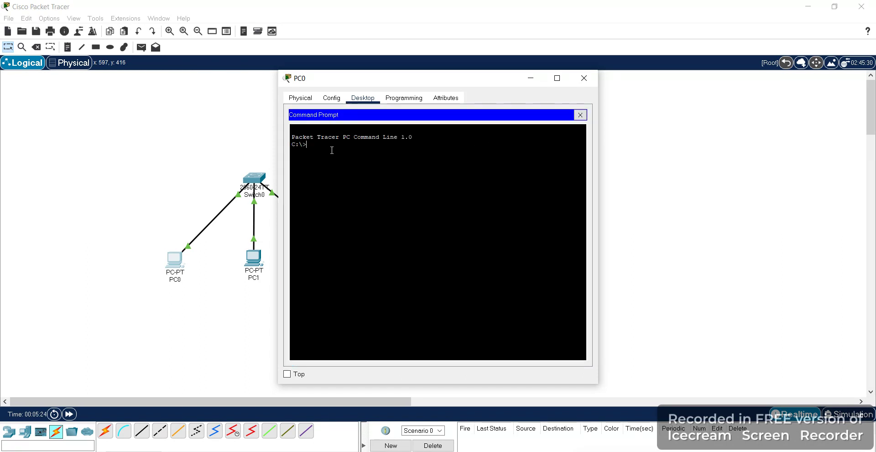
type("ipconfig")
key("Return")
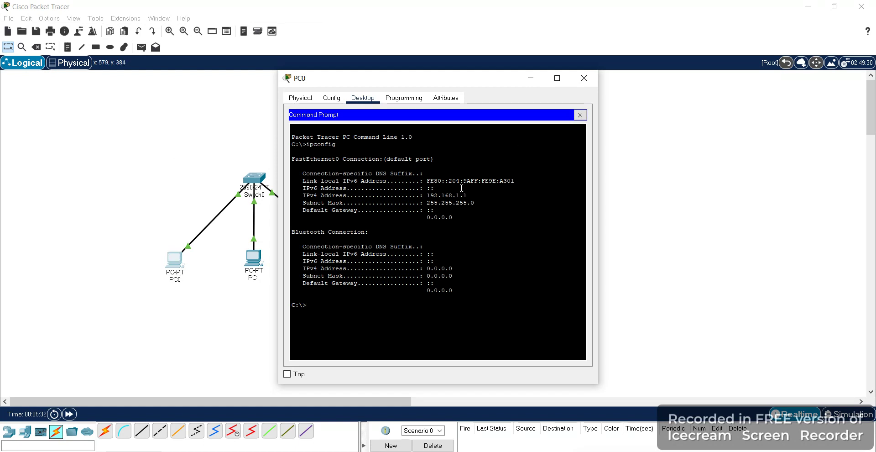
left_click_drag(427, 195, 476, 204)
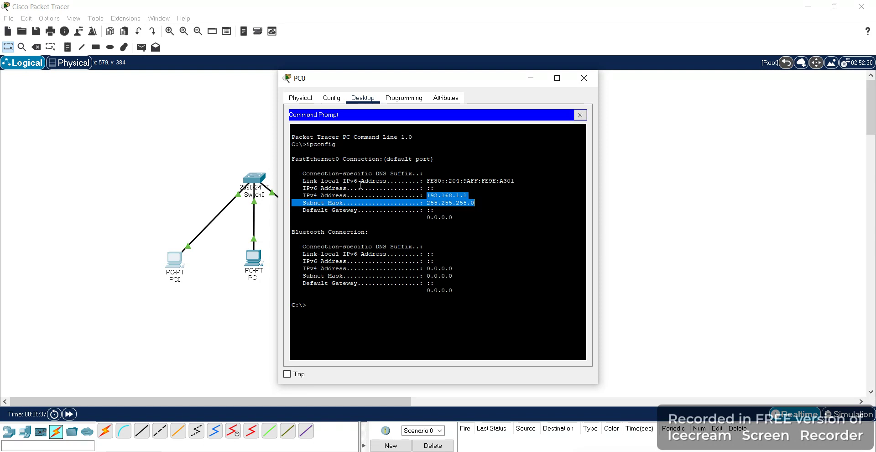
left_click_drag(301, 195, 475, 206)
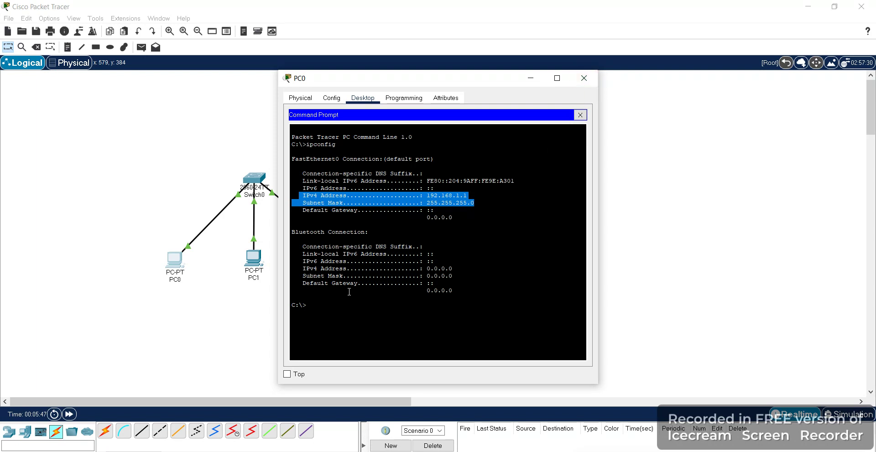
Step: Ping 192.168.1.2 from PC0's command prompt
left_click(314, 305)
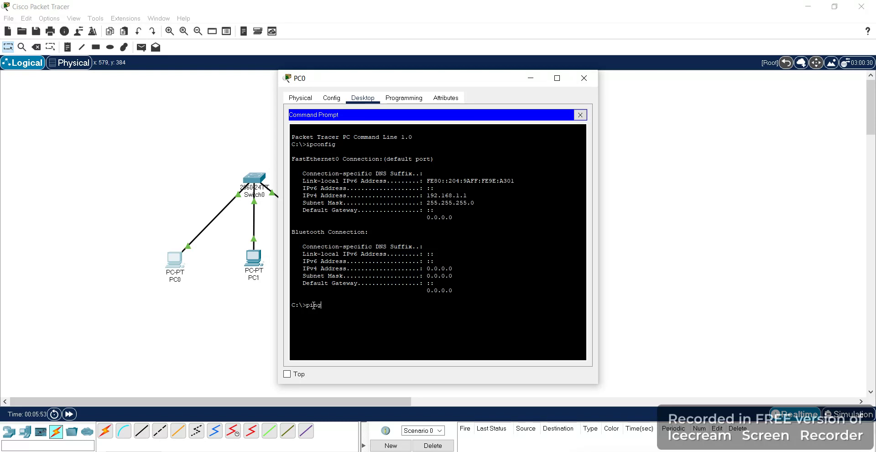
type("ping 192.168.2")
key("BackSpace")
key("BackSpace")
type("1.2")
key("Return")
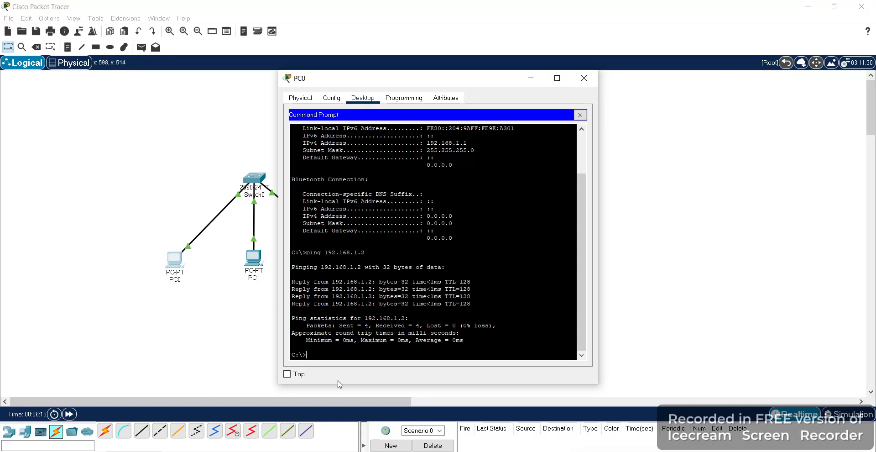
Step: Ping 192.168.1.3 from PC0 and move the window aside to reveal PC2
key("Up")
key("BackSpace")
type("3")
key("Return")
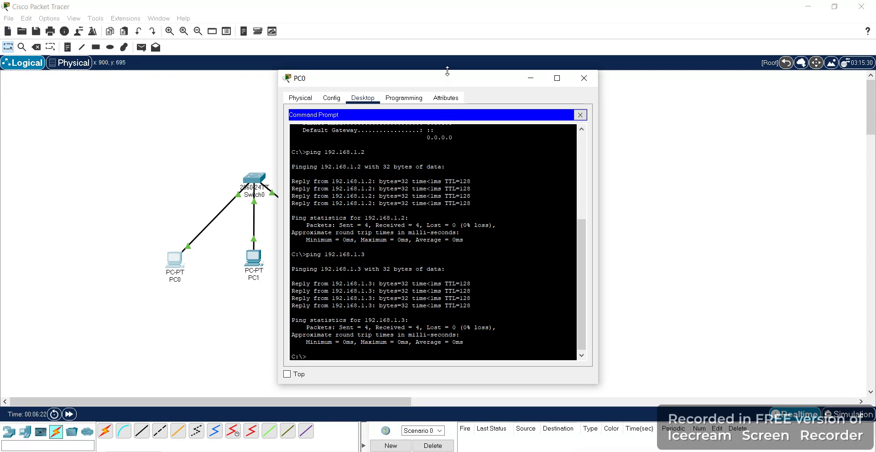
left_click_drag(447, 70, 593, 95)
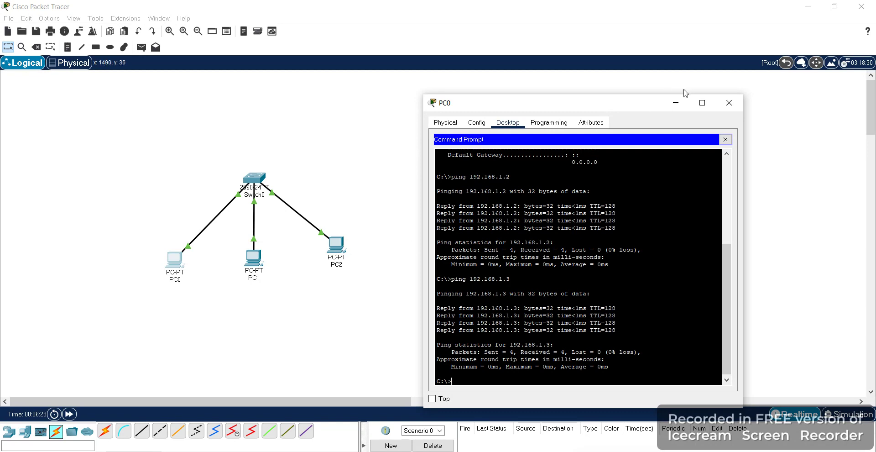
Step: Close PC0 and ping 192.168.1.1 from PC2's command prompt
left_click(729, 102)
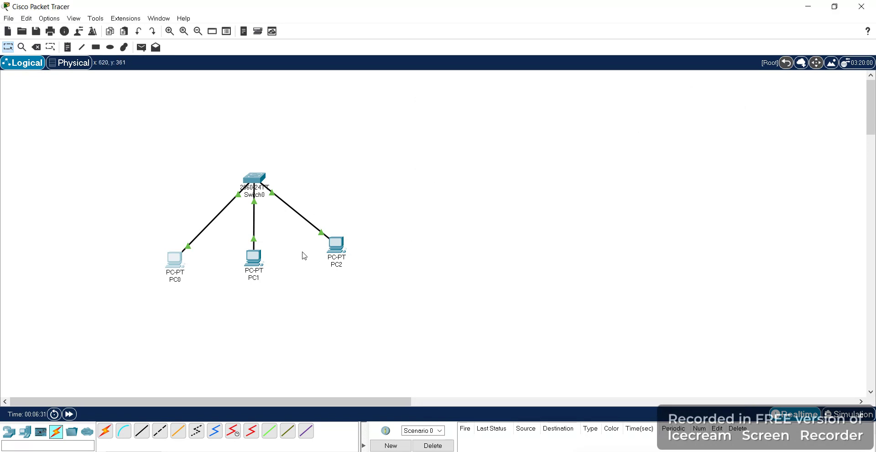
left_click(339, 246)
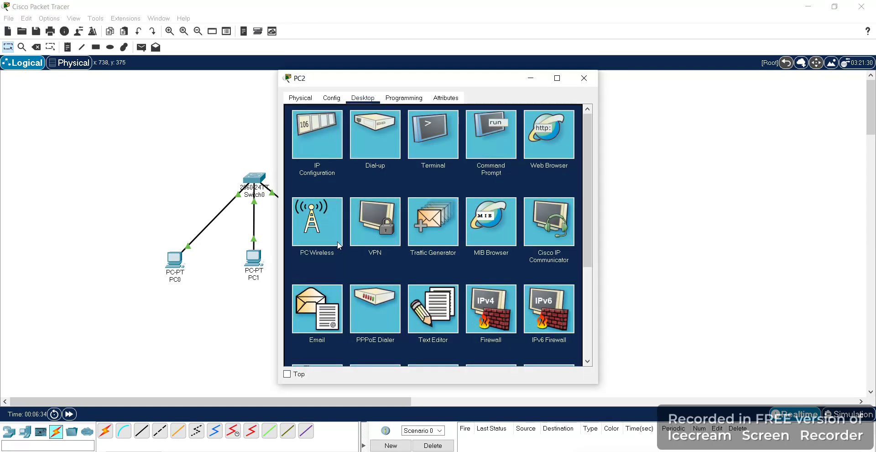
left_click(493, 145)
type("ping")
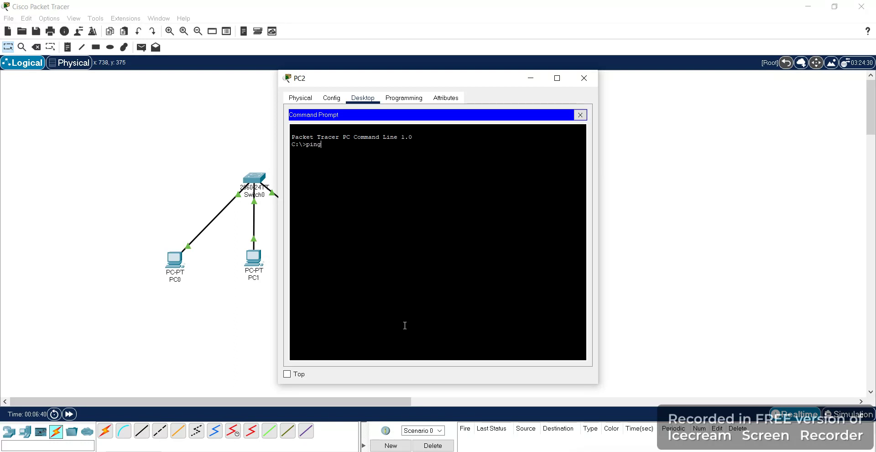
type(" 192.168.1.1")
key("Return")
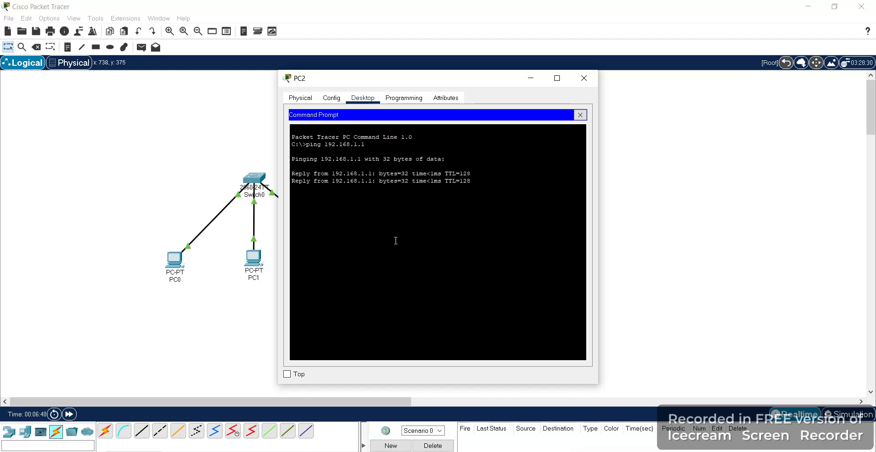
Step: Move PC2's window aside and ping 192.168.1.2 from it
left_click_drag(427, 81, 543, 82)
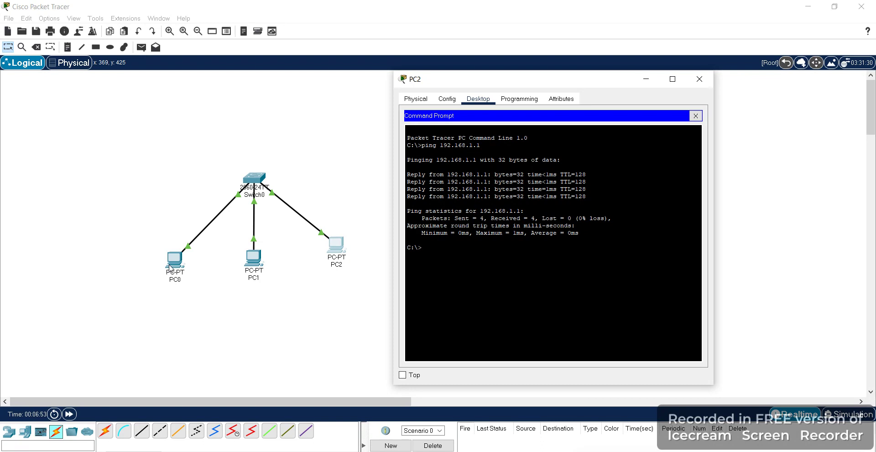
key("Up")
key("Return")
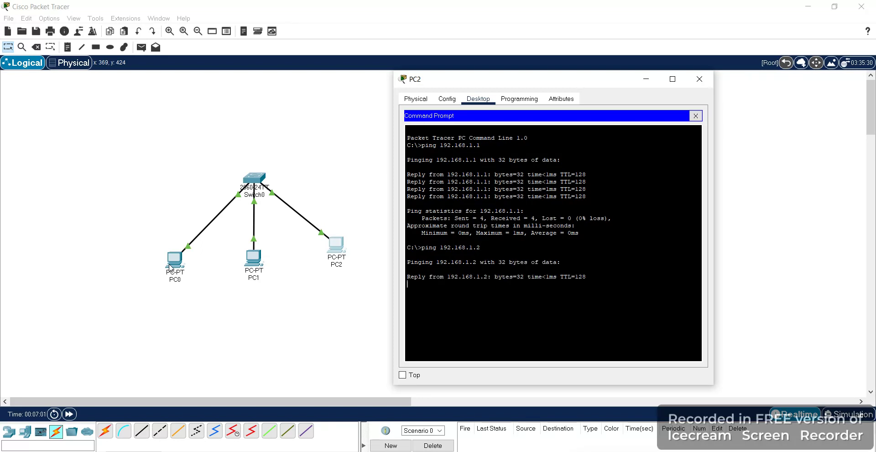